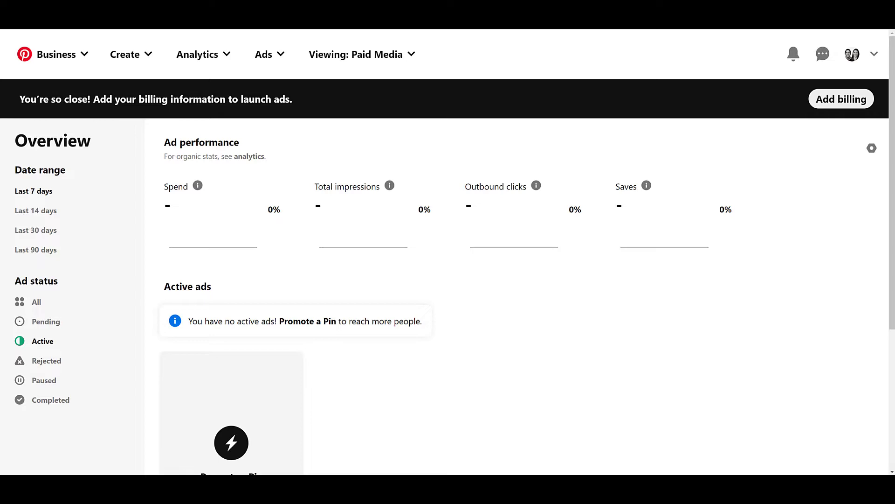
# Step: Go to the Ads Conversions page and bring up the options for the existing Pinterest tag
pyautogui.click(282, 54)
pyautogui.click(301, 209)
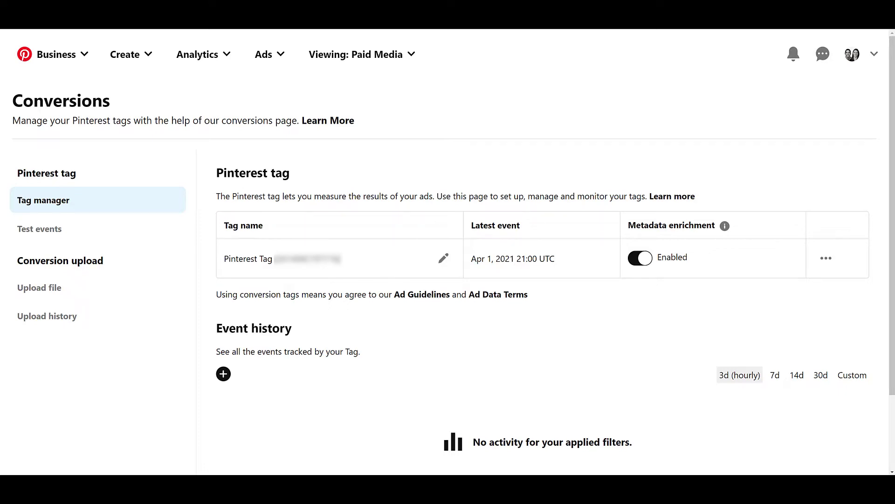
pyautogui.click(826, 259)
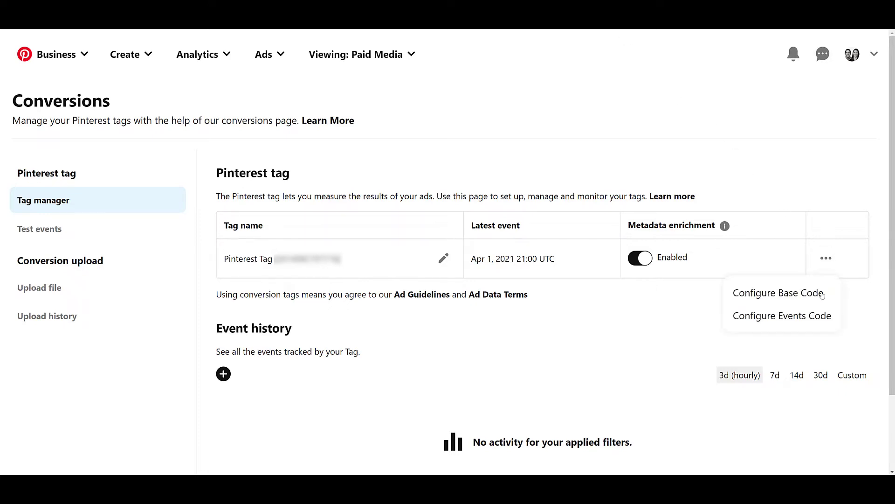
# Step: Choose Configure Base Code for the Pinterest tag
pyautogui.click(820, 293)
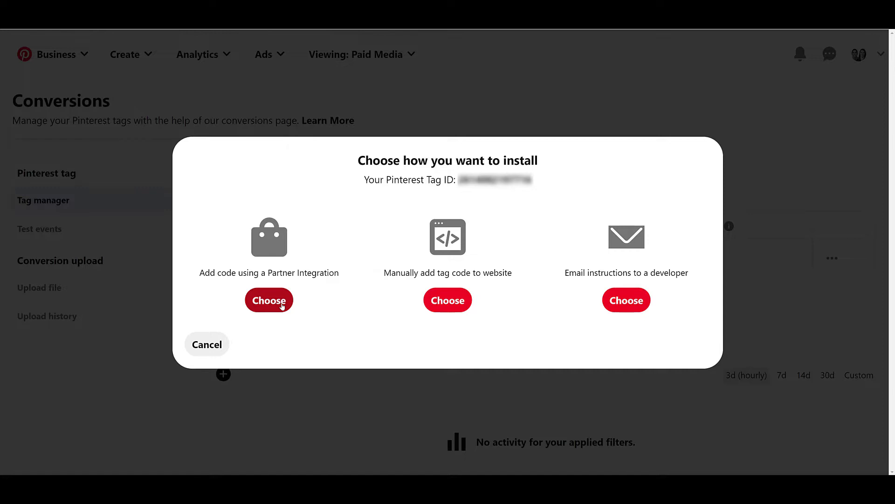
# Step: Pick the Add code using a Partner Integration install route
pyautogui.click(282, 305)
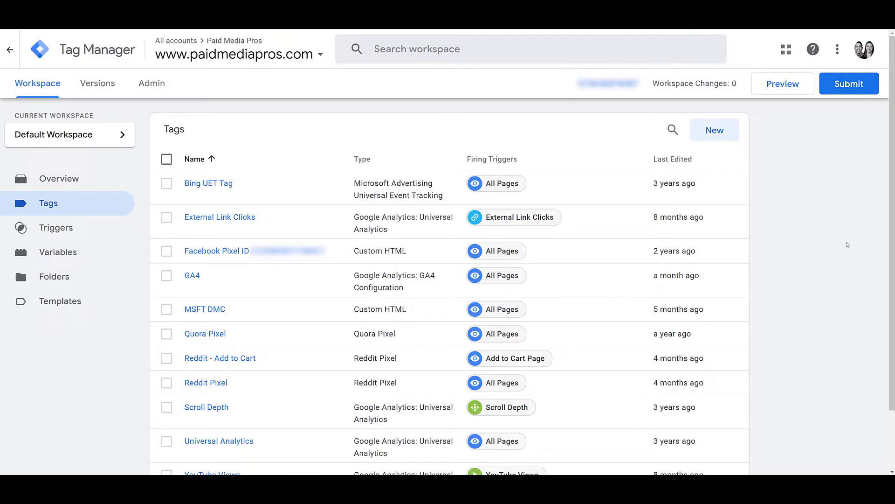
# Step: Create a new tag named 'Pinterest Tag'
pyautogui.click(730, 137)
pyautogui.click(256, 51)
pyautogui.write('Pinterest Tag')
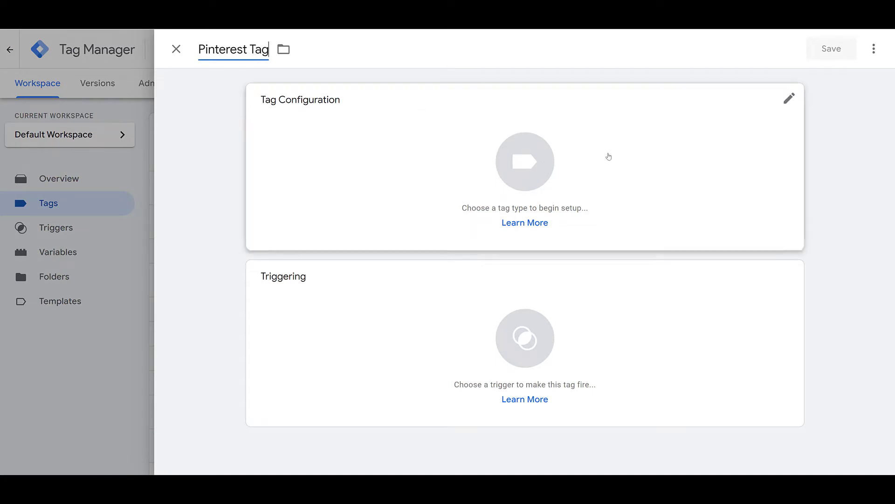
# Step: Set the tag type to Pinterest Tag and paste in the Pinterest Tag ID
pyautogui.click(625, 160)
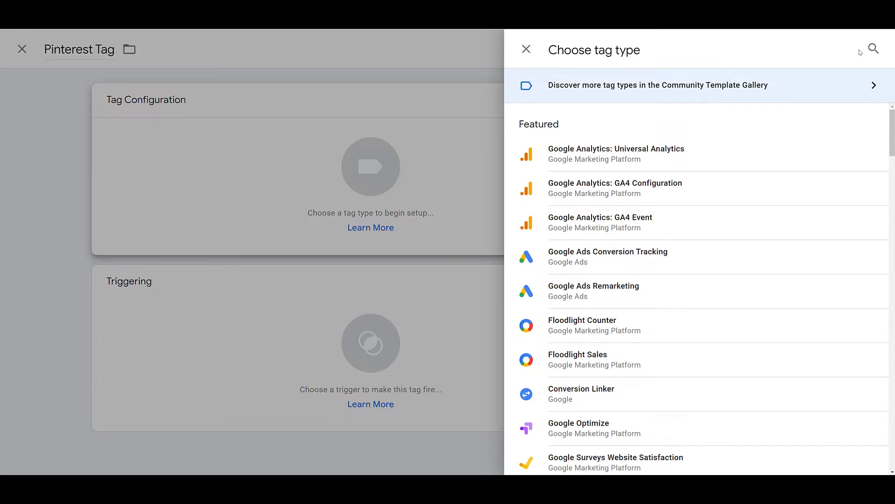
pyautogui.scroll(-20, 809, 136)
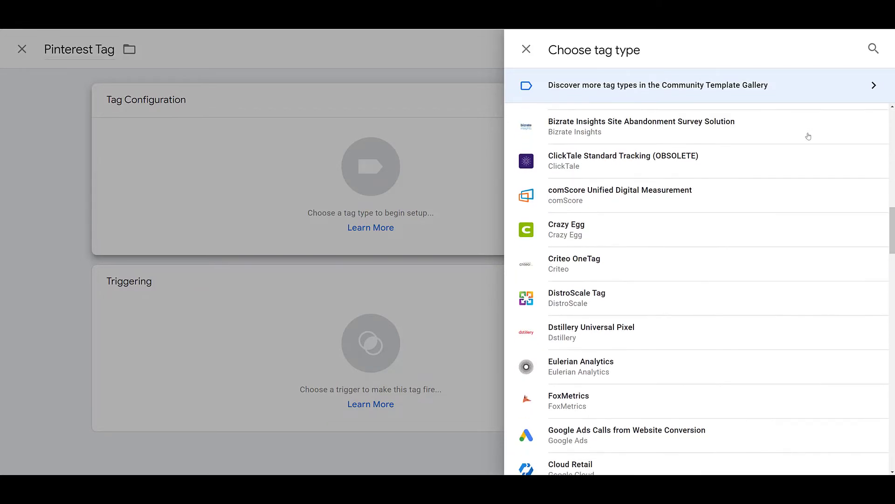
pyautogui.scroll(-12, 809, 136)
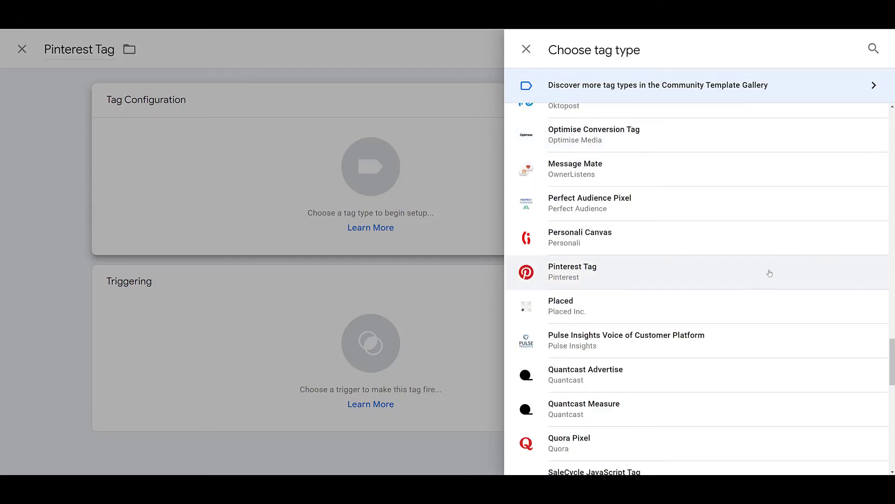
pyautogui.click(770, 273)
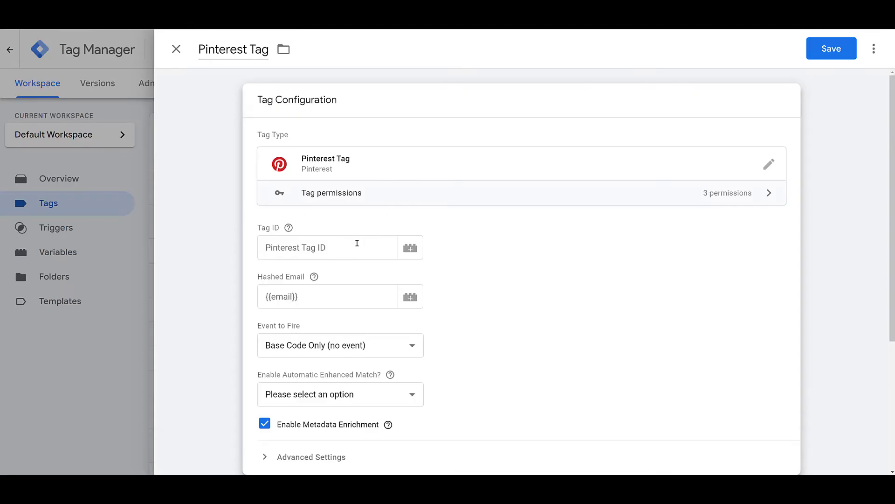
pyautogui.click(357, 243)
pyautogui.hotkey('ctrl', 'v')
pyautogui.click(471, 277)
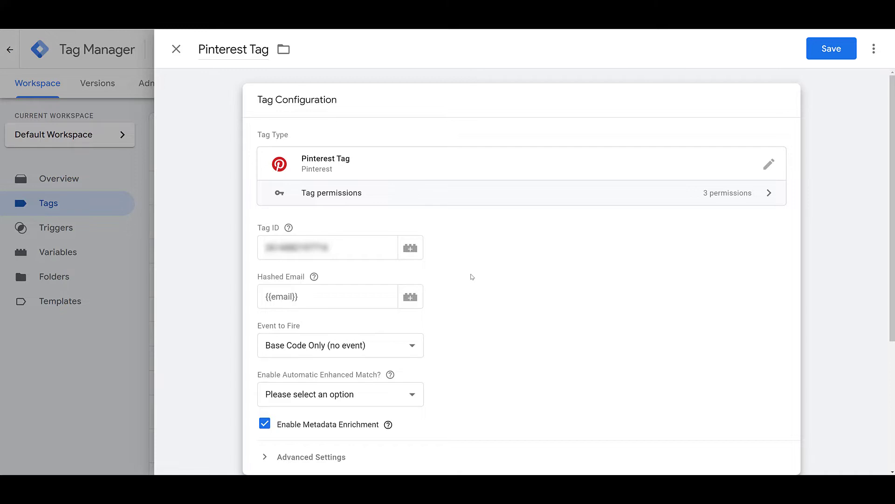
pyautogui.scroll(-4, 471, 277)
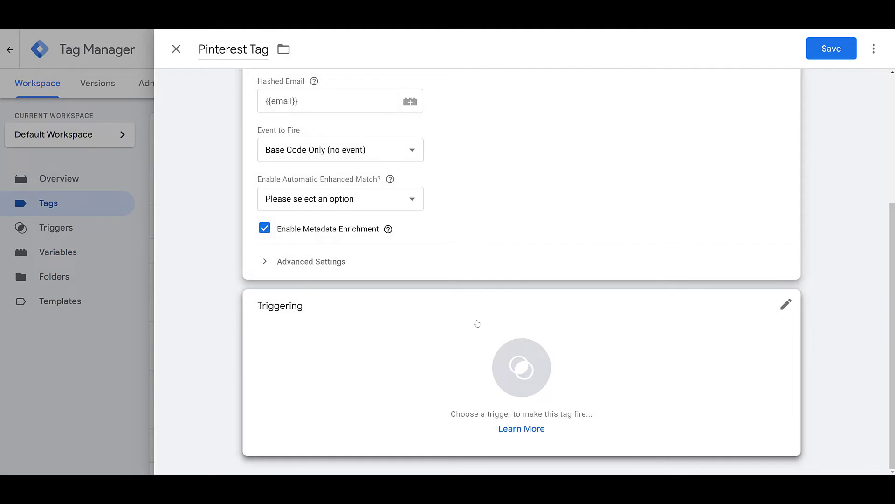
# Step: Make the Pinterest Tag fire on the All Pages trigger
pyautogui.click(477, 323)
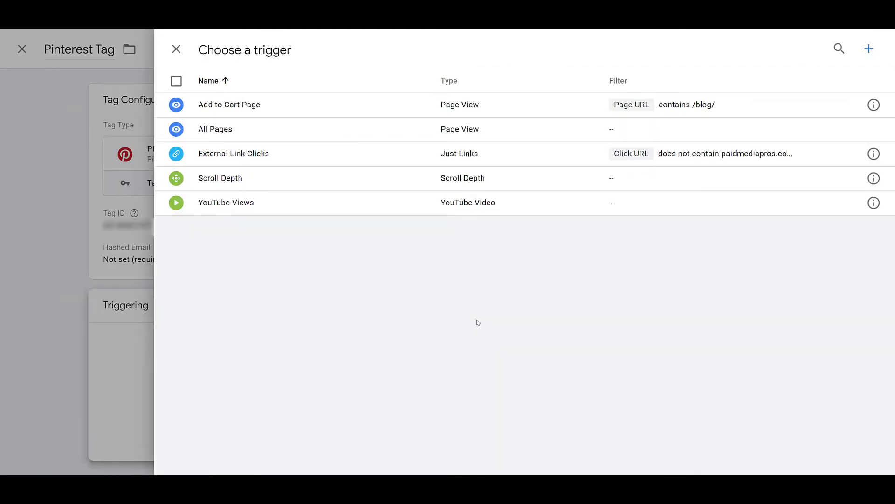
pyautogui.click(361, 135)
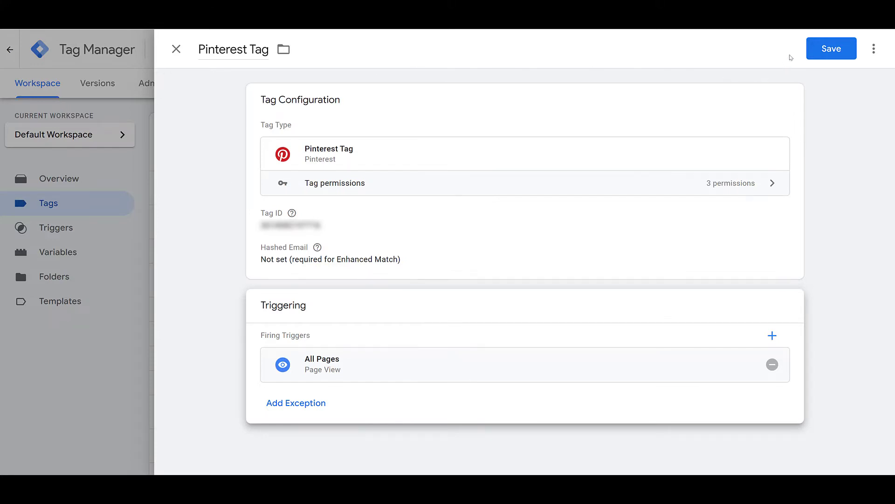
# Step: Save the Pinterest Tag and publish the workspace as version 'Pinterest Tag'
pyautogui.click(832, 49)
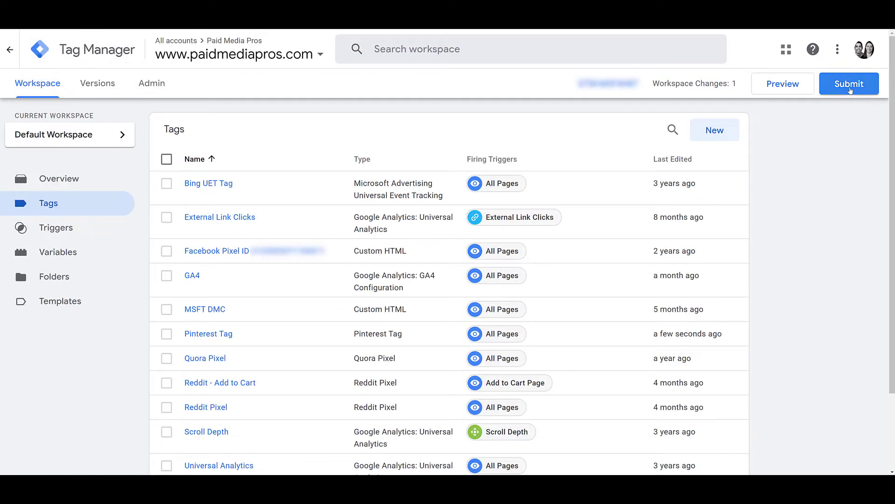
pyautogui.click(850, 88)
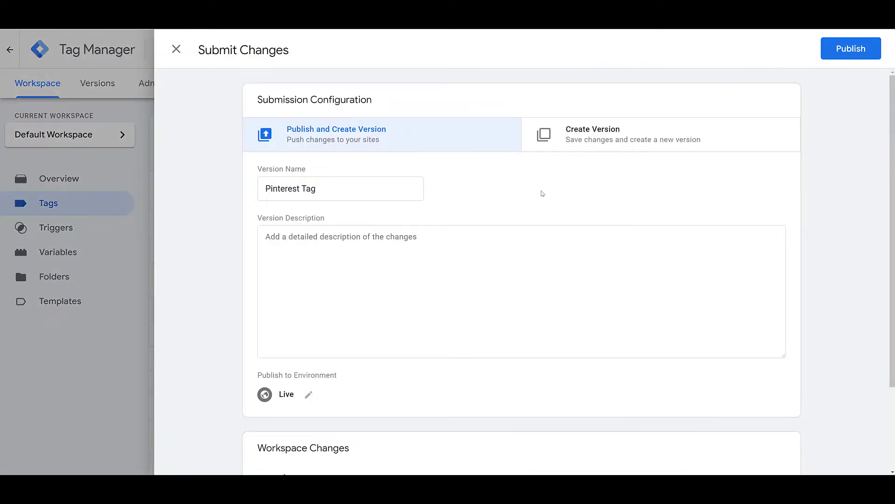
pyautogui.click(835, 59)
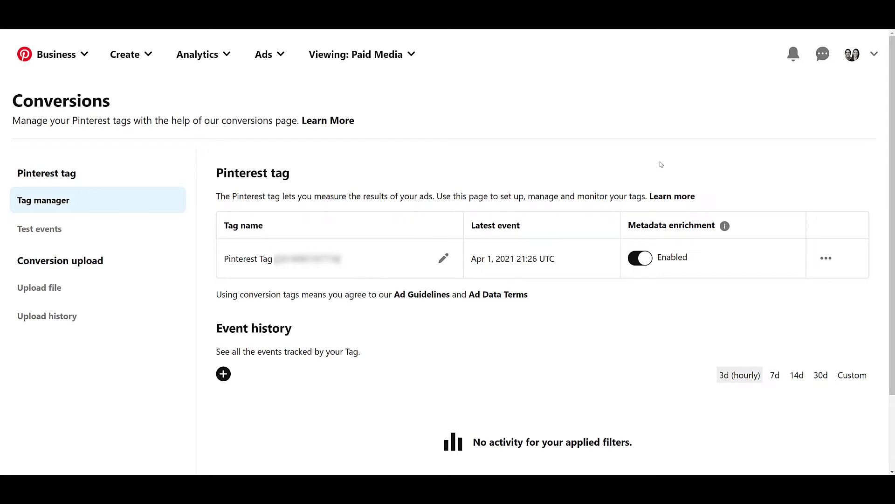
# Step: Launch a Pinterest test events session on paidmediapros.com and browse to its About page
pyautogui.click(34, 238)
pyautogui.click(280, 260)
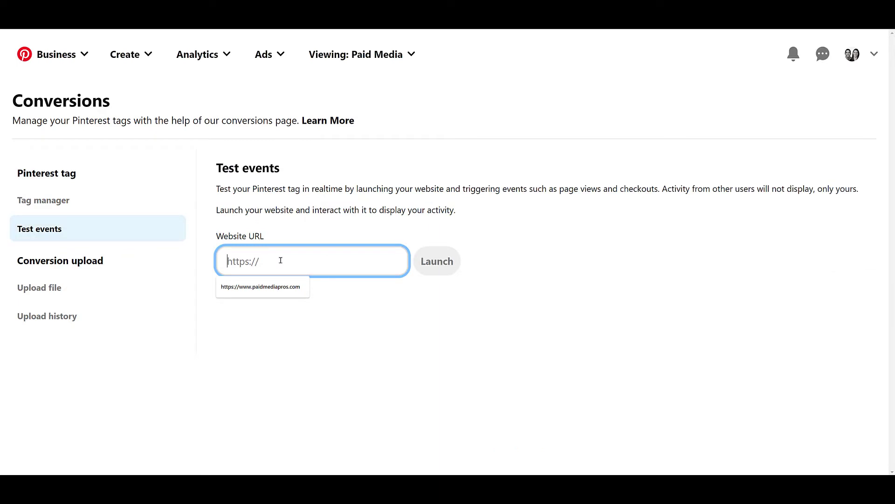
pyautogui.click(260, 286)
pyautogui.click(437, 261)
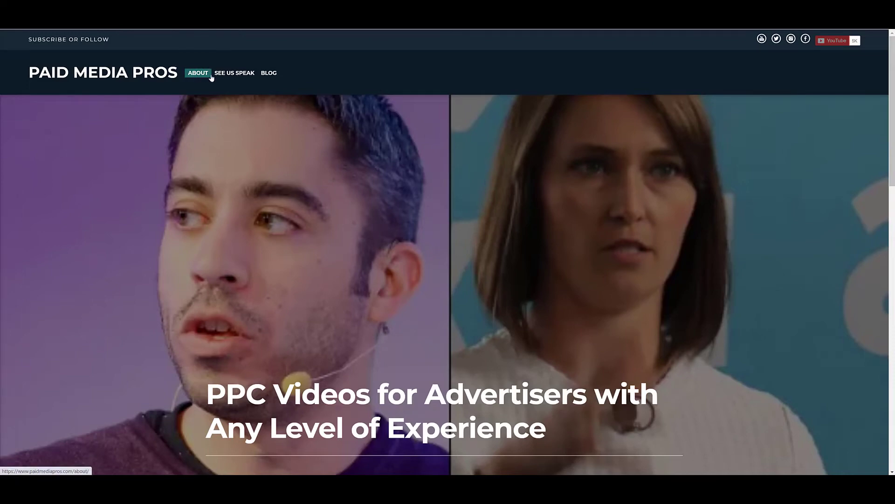
pyautogui.click(209, 74)
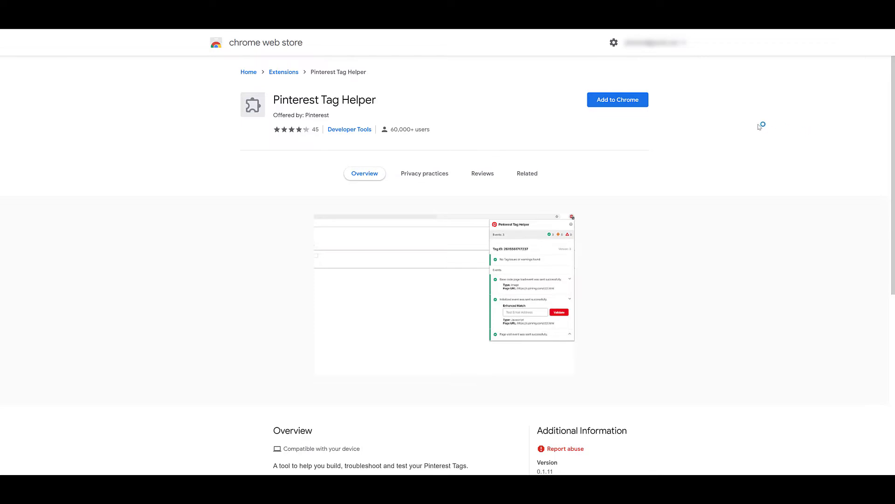
# Step: Add the Pinterest Tag Helper extension to Chrome
pyautogui.click(639, 103)
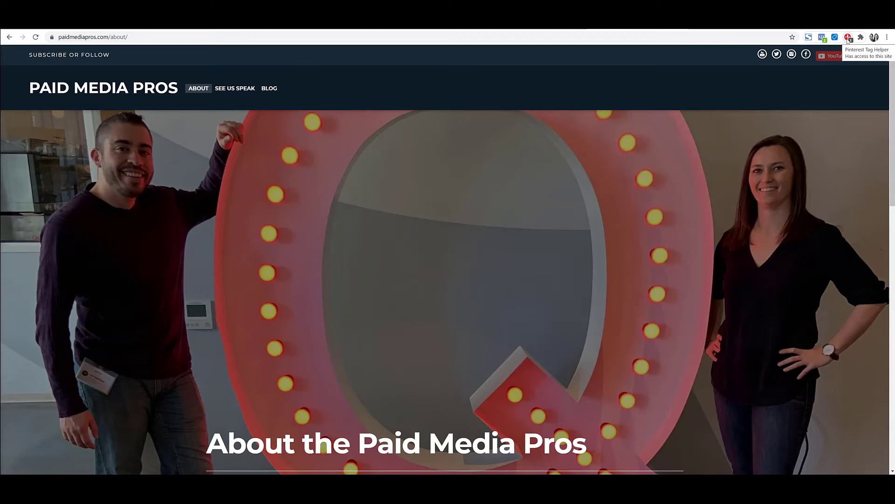
# Step: Use Pinterest Tag Helper to confirm the tag fires on the About page without issues
pyautogui.click(848, 38)
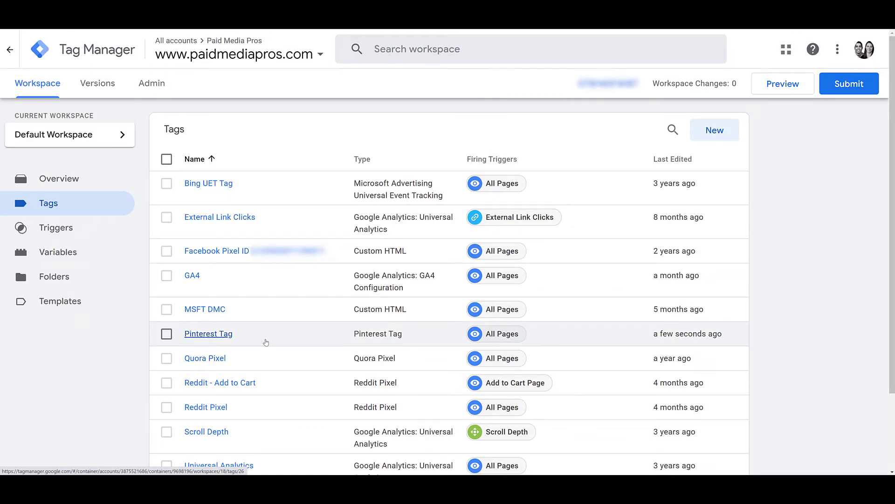
# Step: Create a new tag, set its type to Pinterest Tag via a 'pint' search, and list its events
pyautogui.click(715, 131)
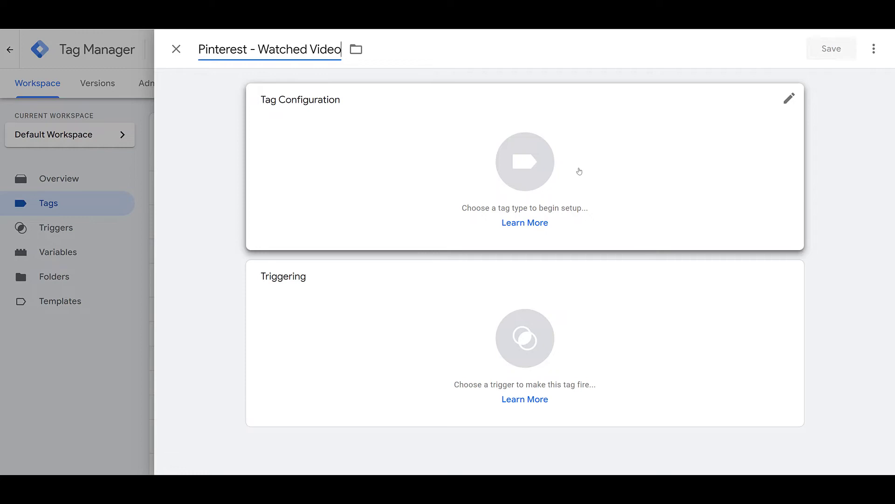
pyautogui.click(579, 171)
pyautogui.click(867, 50)
pyautogui.write('pint')
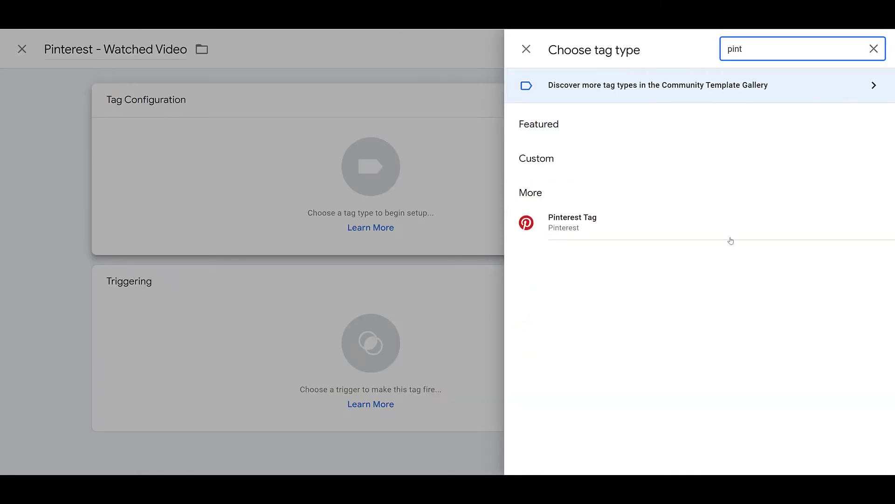
pyautogui.click(731, 237)
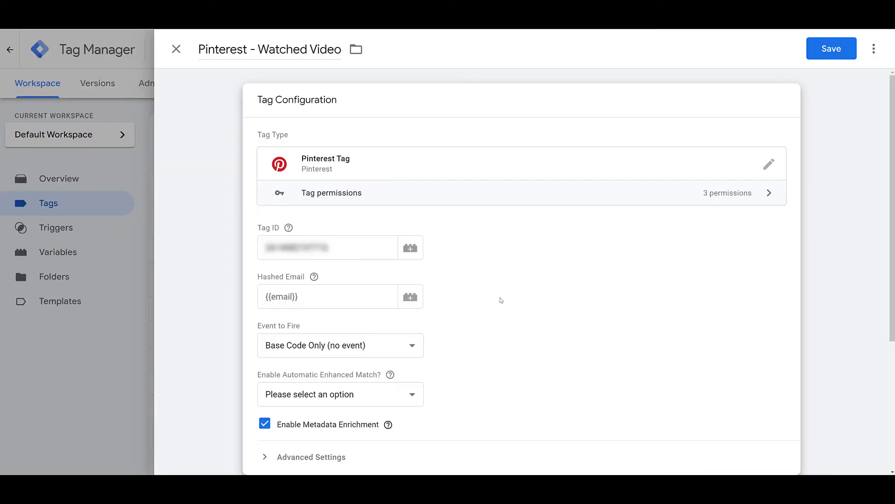
pyautogui.click(416, 353)
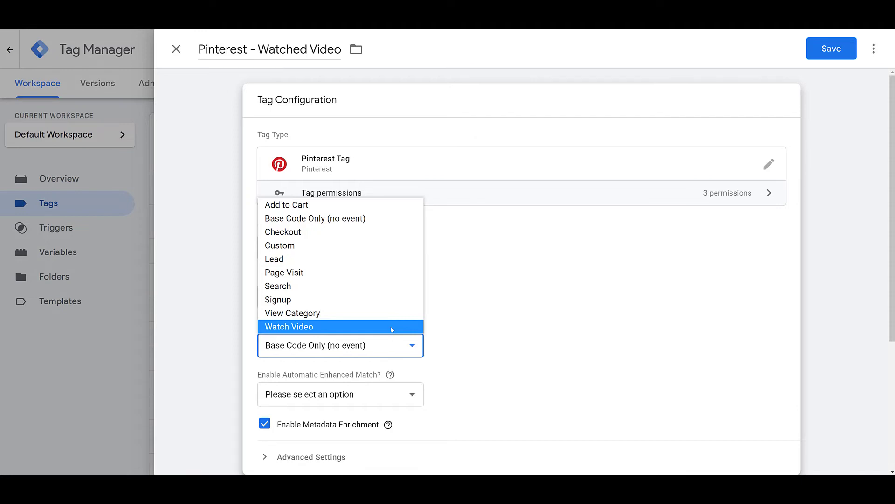
# Step: Set the tag's event to Watch Video and attach the YouTube Views trigger
pyautogui.click(392, 329)
pyautogui.scroll(-3, 494, 342)
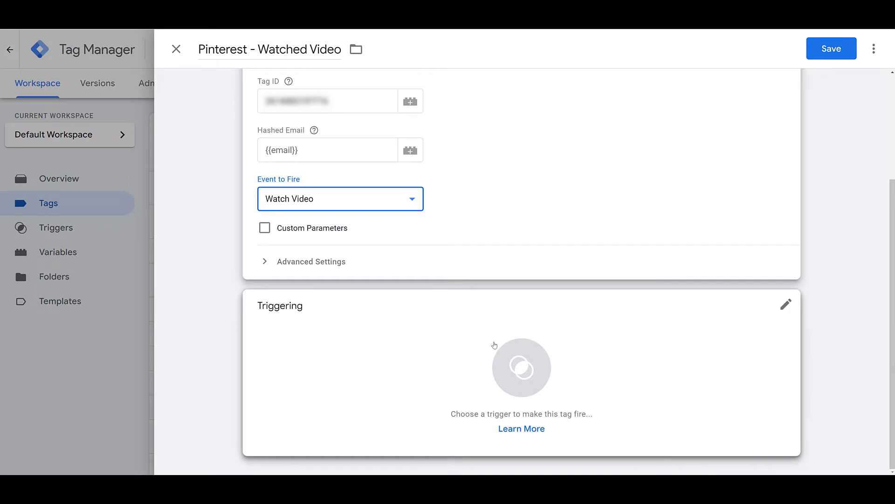
pyautogui.click(495, 346)
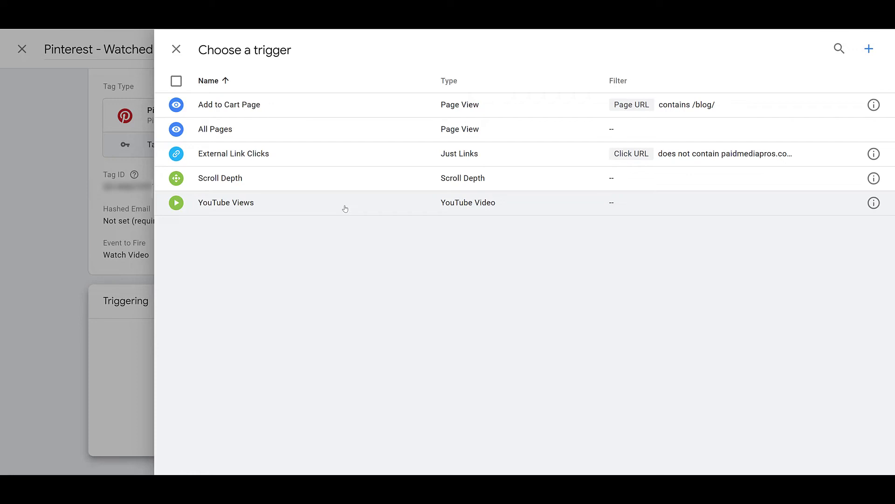
pyautogui.click(345, 208)
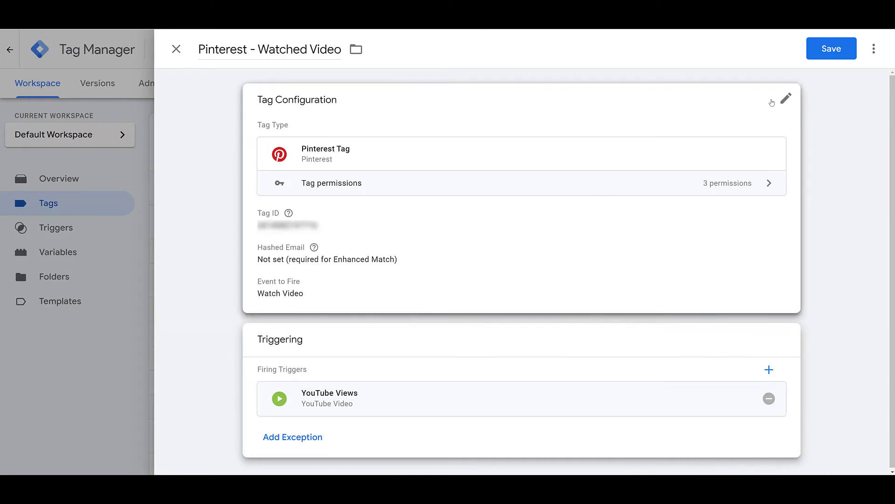
# Step: Save the Watched Video tag and publish the workspace as version 'Pinterest - Watch Video'
pyautogui.click(832, 49)
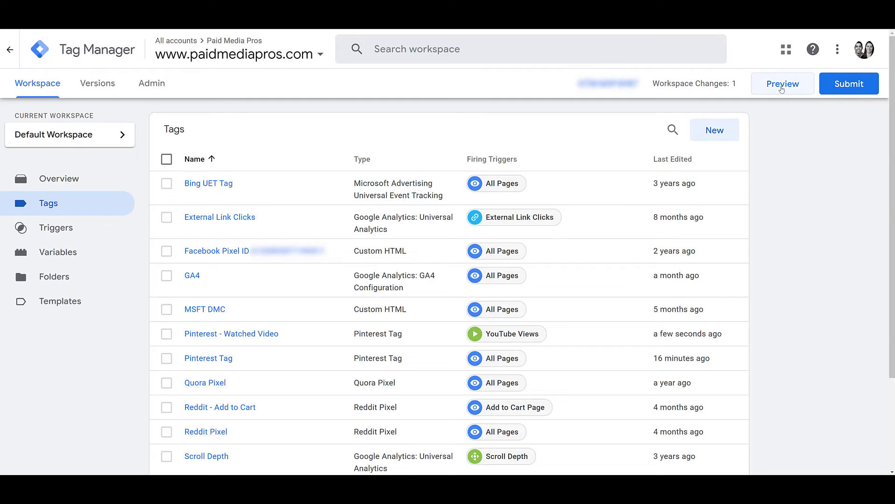
pyautogui.click(850, 83)
pyautogui.write('Pinterest - Watch Video')
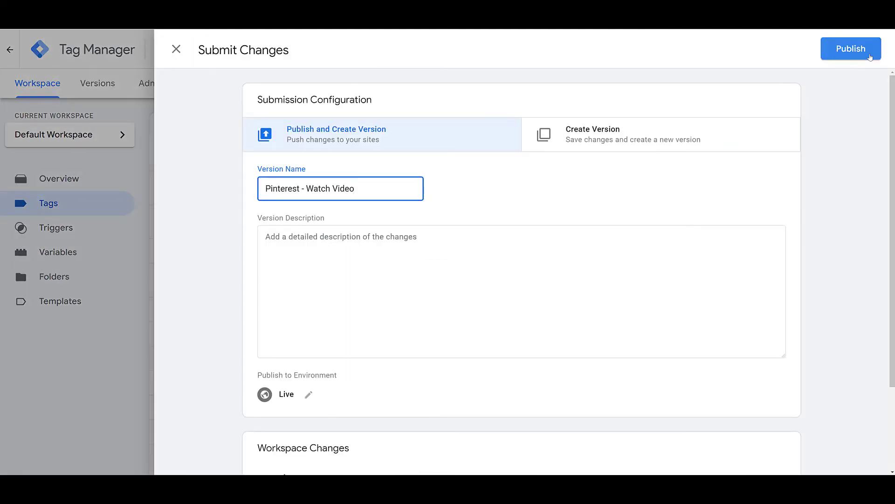
pyautogui.click(870, 56)
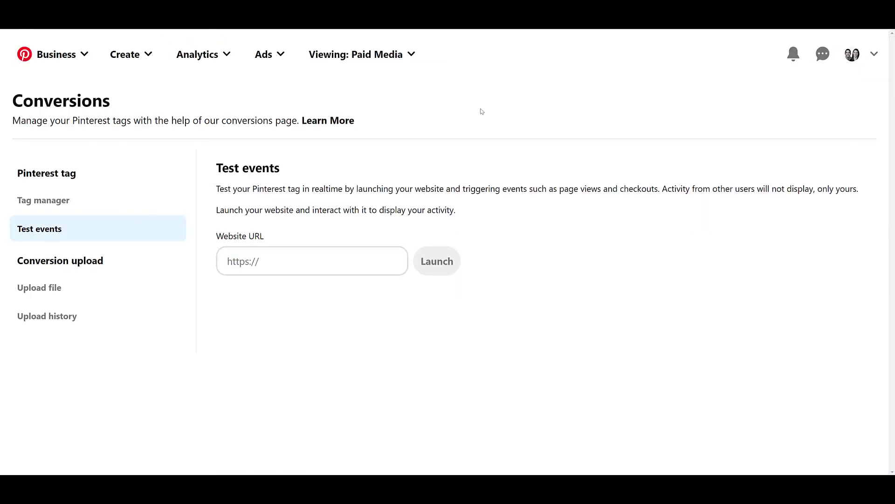
pyautogui.click(383, 258)
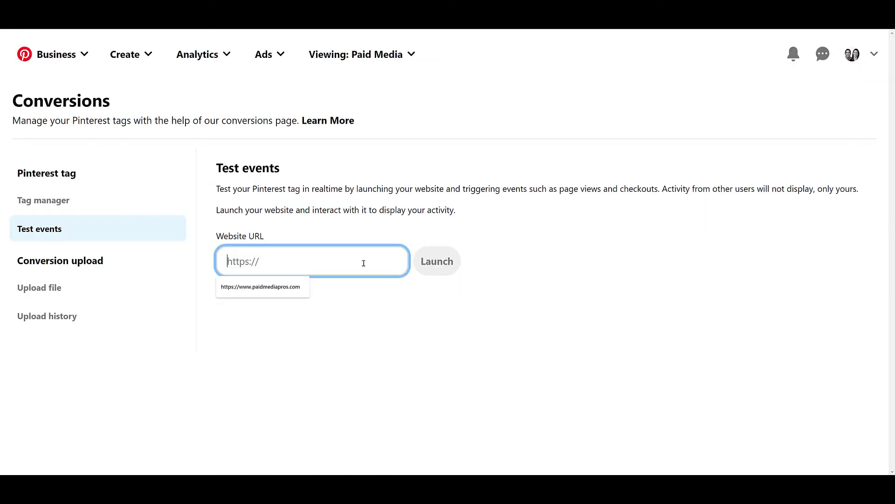
pyautogui.click(275, 295)
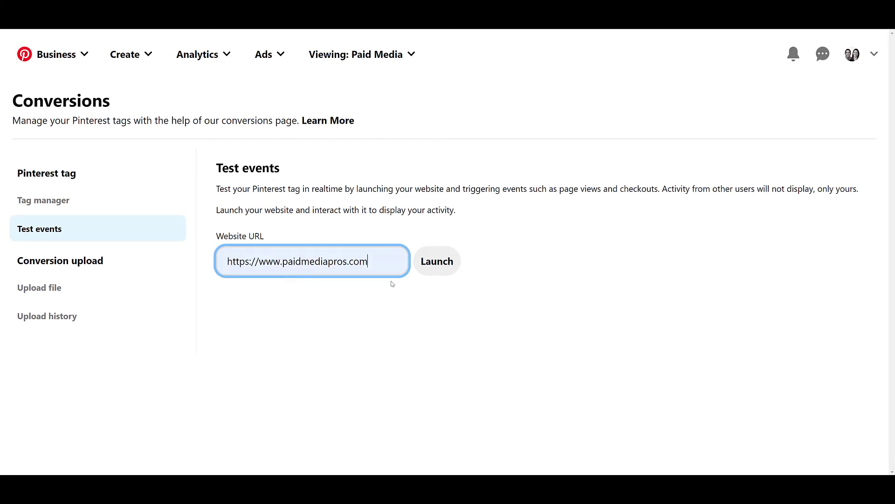
pyautogui.click(444, 269)
pyautogui.scroll(-8, 434, 244)
# Step: Play and then pause the latest Google Ads video on the Paid Media Pros site
pyautogui.scroll(-1, 434, 248)
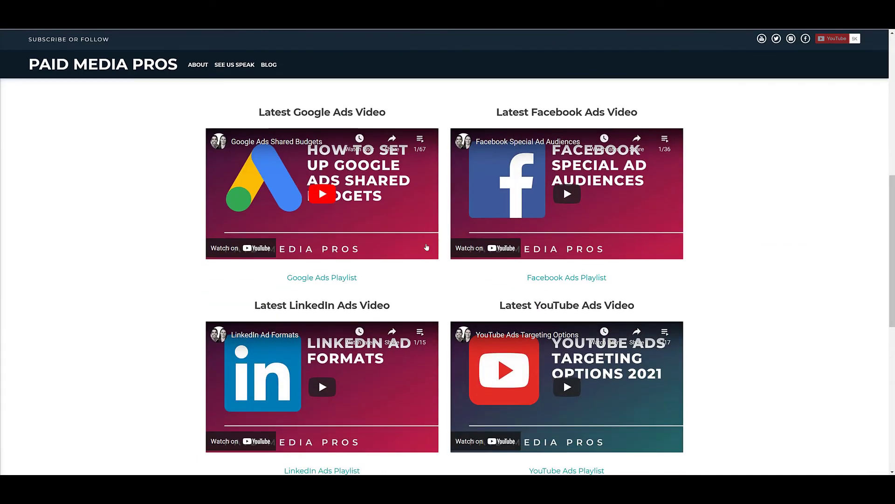
pyautogui.click(327, 198)
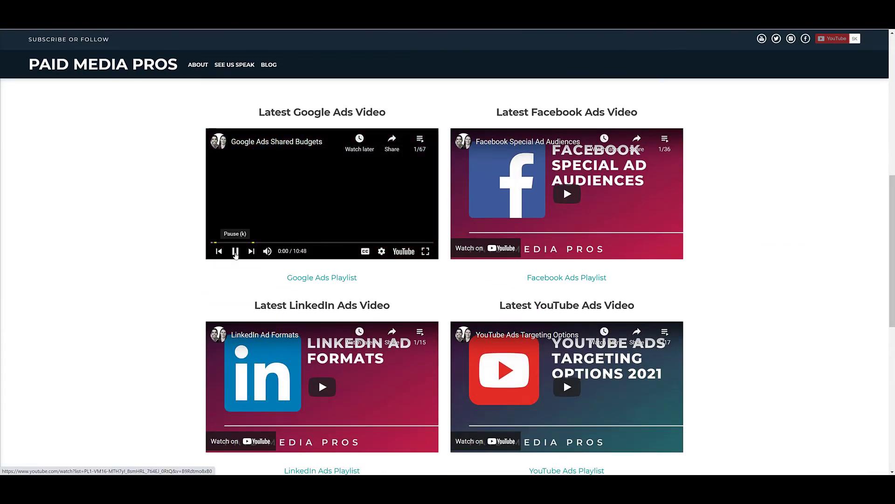
pyautogui.click(236, 252)
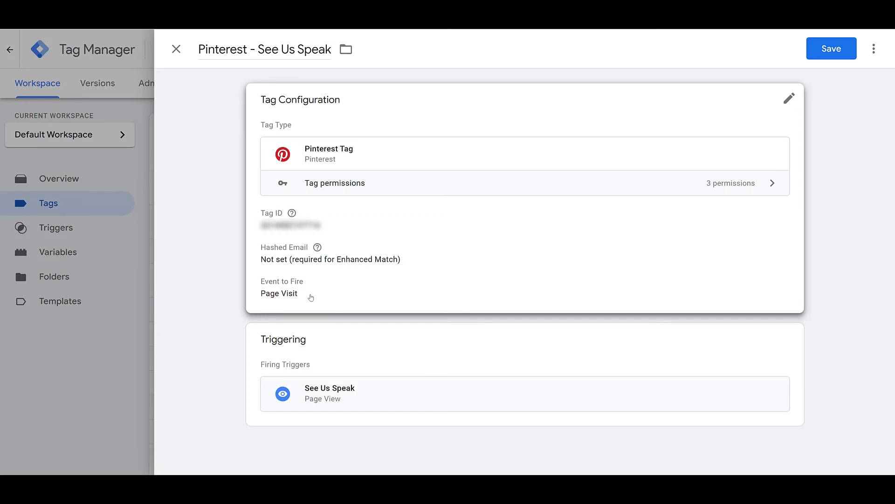
# Step: Edit the tag's firing trigger and open the See Us Speak trigger details
pyautogui.click(373, 360)
pyautogui.click(396, 397)
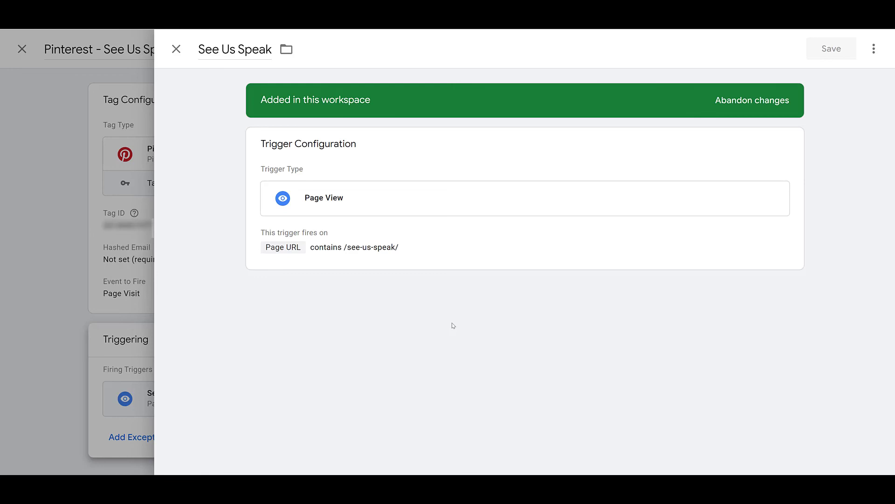
# Step: Save the See Us Speak tag and publish it as version 'Pinterest See Us Speak'
pyautogui.click(177, 49)
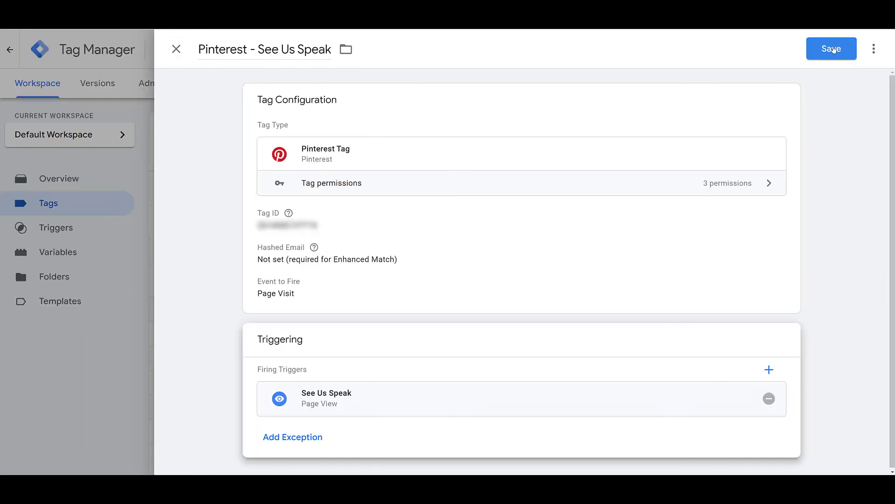
pyautogui.click(833, 50)
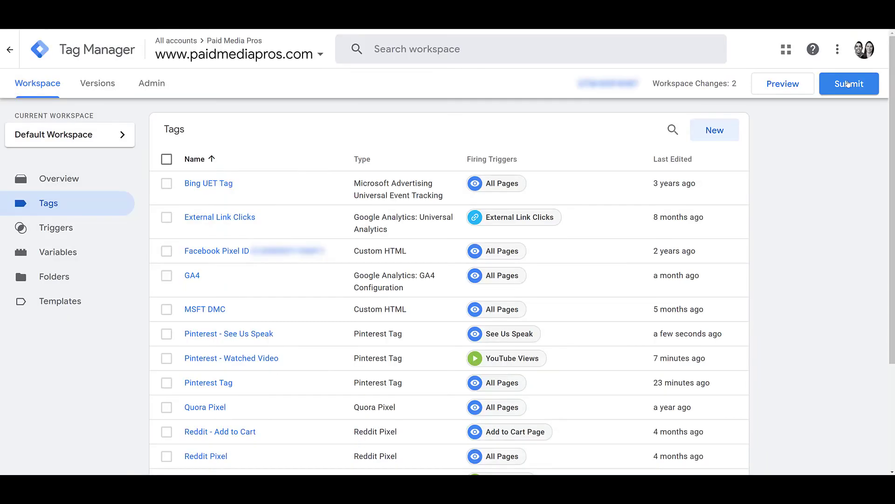
pyautogui.click(848, 84)
pyautogui.click(326, 189)
pyautogui.write('Pinterest See Us Speak')
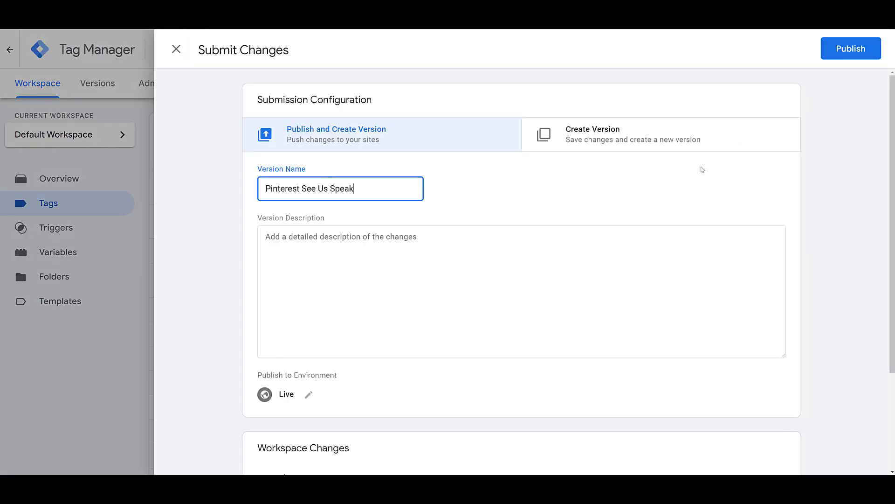
pyautogui.click(839, 55)
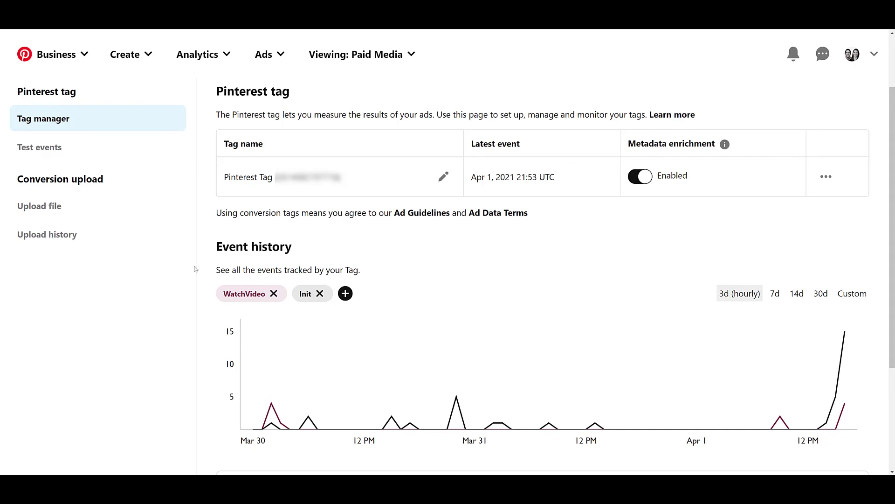
# Step: Remove Init from the Event history chart so only WatchVideo events show
pyautogui.click(320, 295)
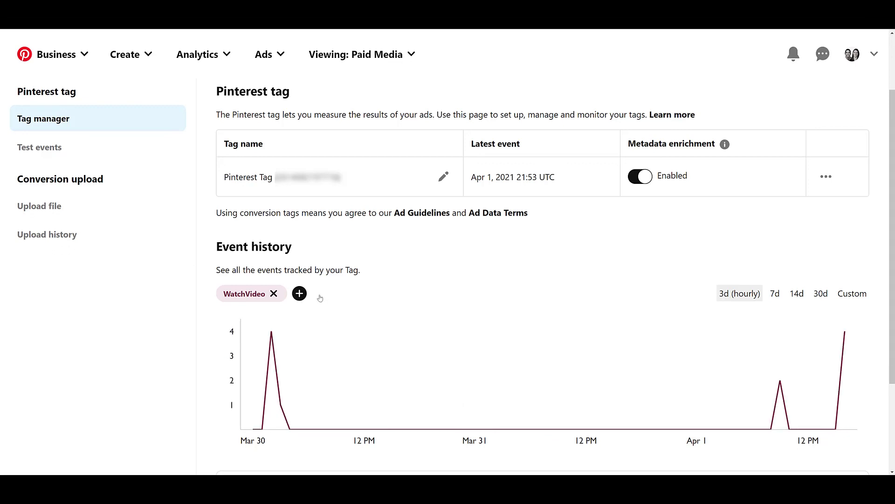